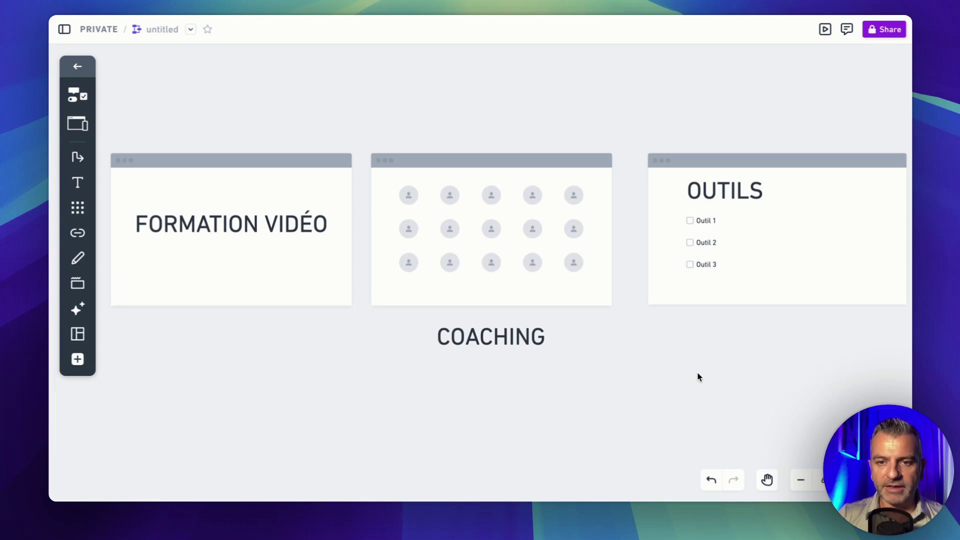
- Examine the online course funnel on the board, from the Formation en ligne bubble through Page de capture to Page de vente
scroll(638, 365, "up", 5)
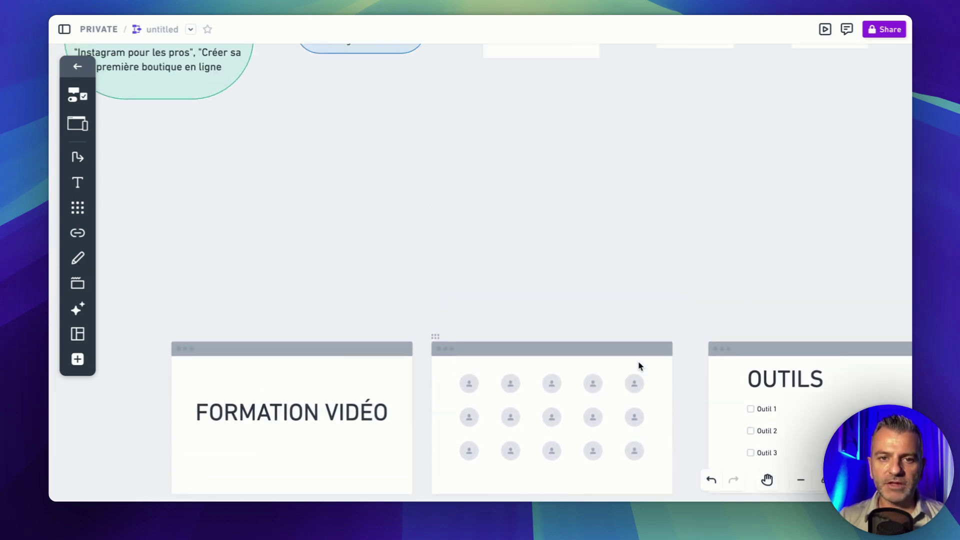
scroll(638, 365, "up", 3)
scroll(639, 365, "left", 5)
scroll(639, 365, "up", 3)
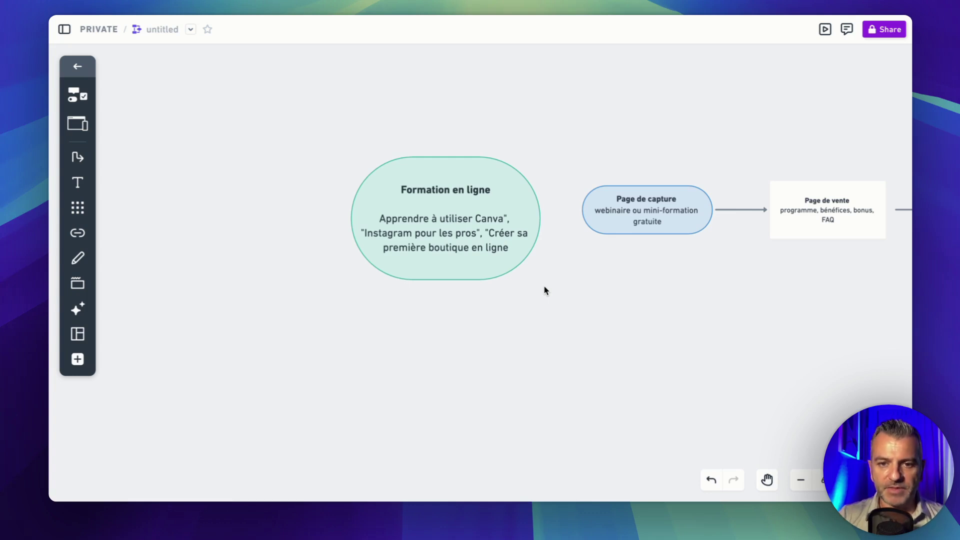
scroll(544, 290, "right", 5)
scroll(544, 290, "right", 1)
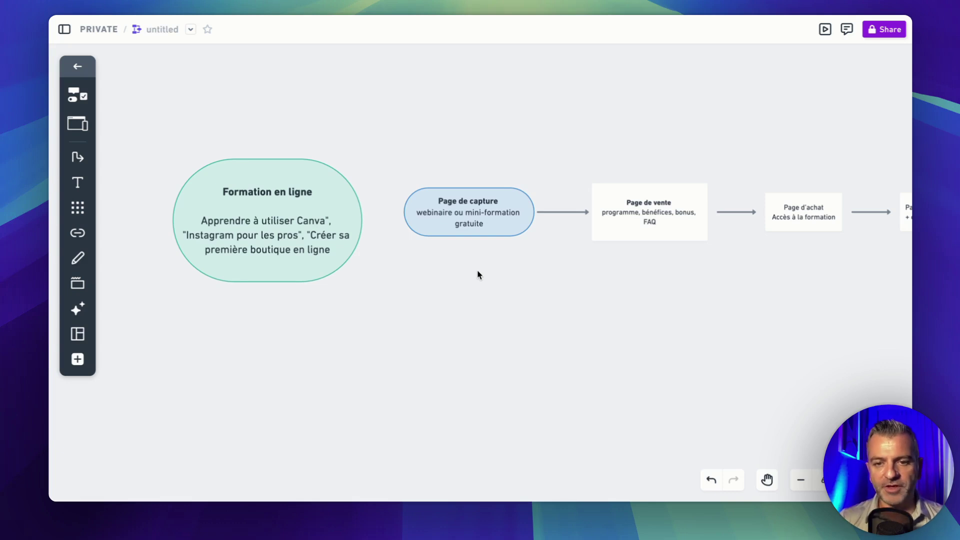
scroll(579, 274, "right", 4)
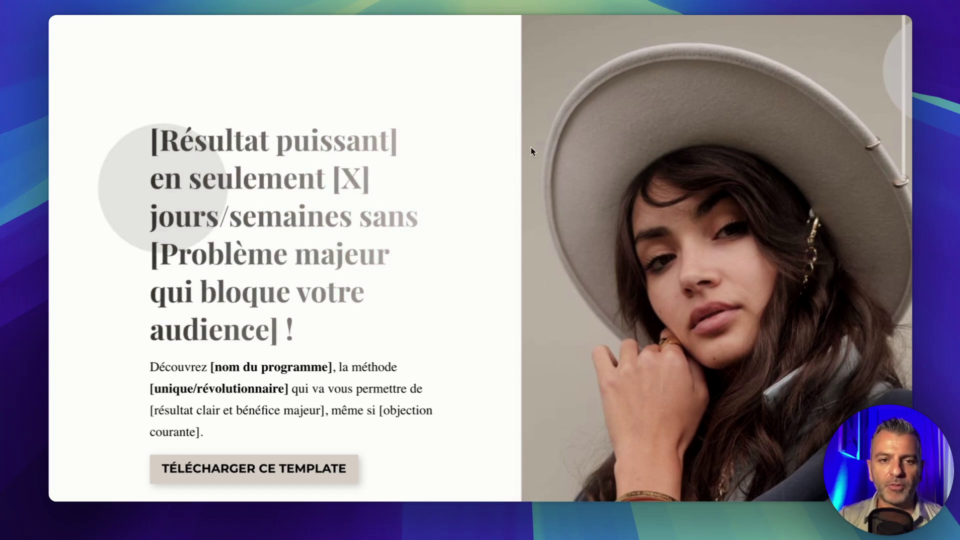
- Examine the sales page template's headline, problem list, promised benefits and module descriptions
scroll(467, 203, "down", 1)
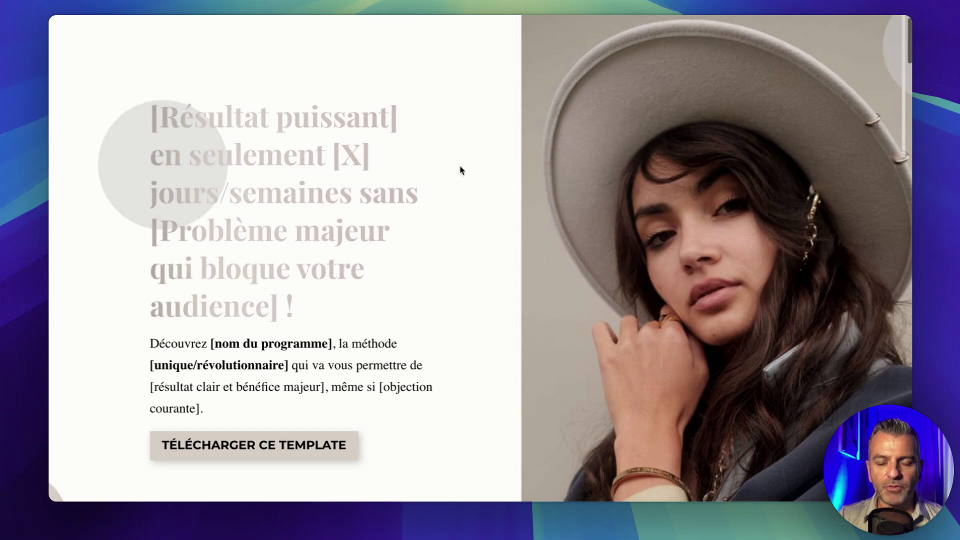
scroll(440, 205, "down", 5)
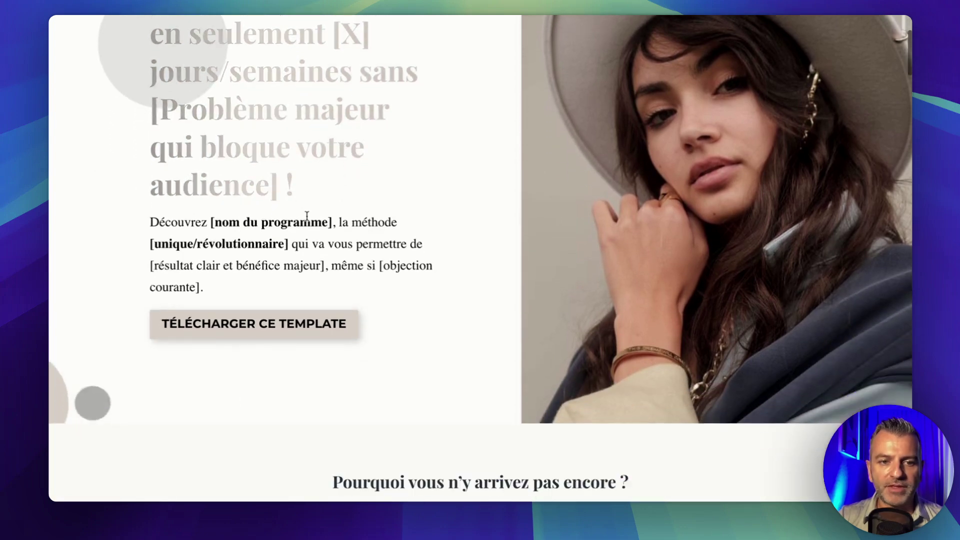
scroll(433, 209, "down", 5)
scroll(555, 207, "down", 4)
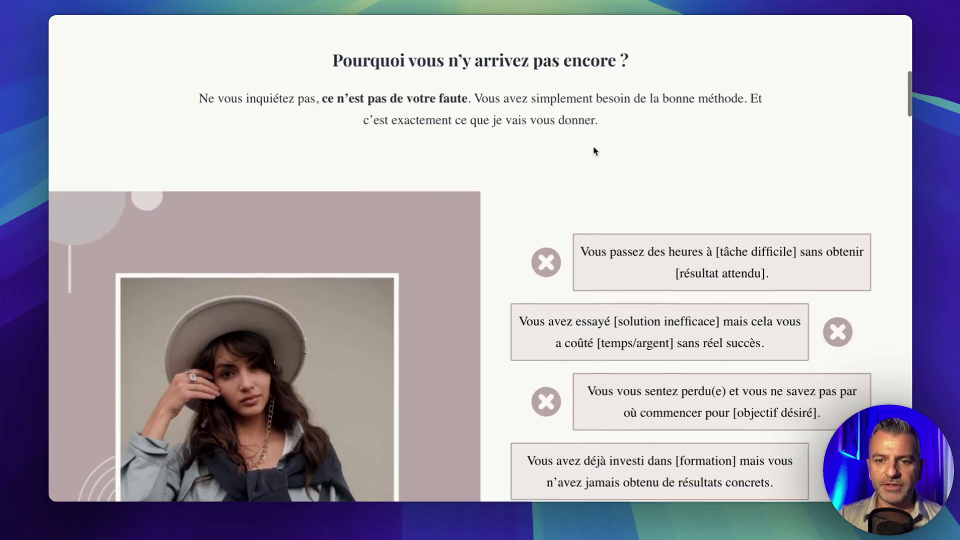
scroll(555, 207, "down", 6)
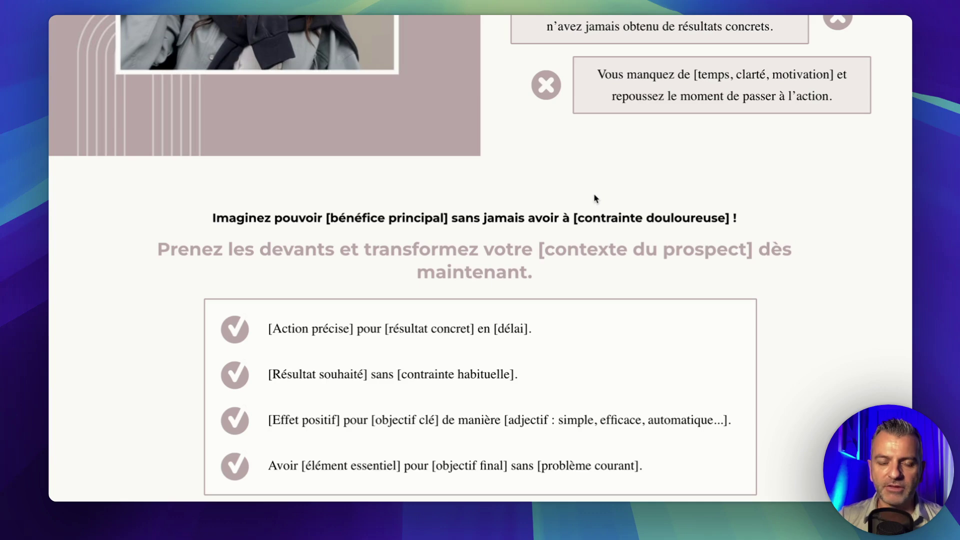
scroll(590, 192, "down", 4)
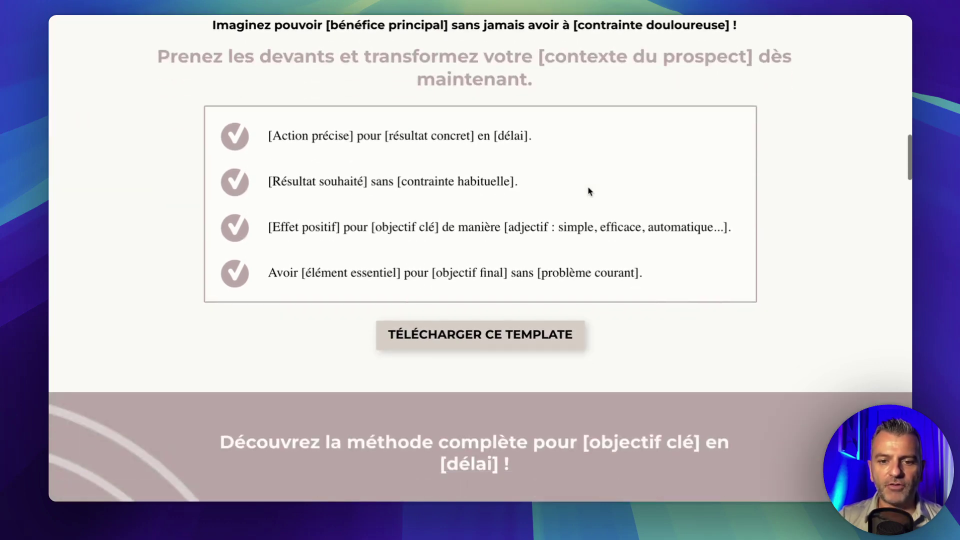
scroll(589, 192, "down", 15)
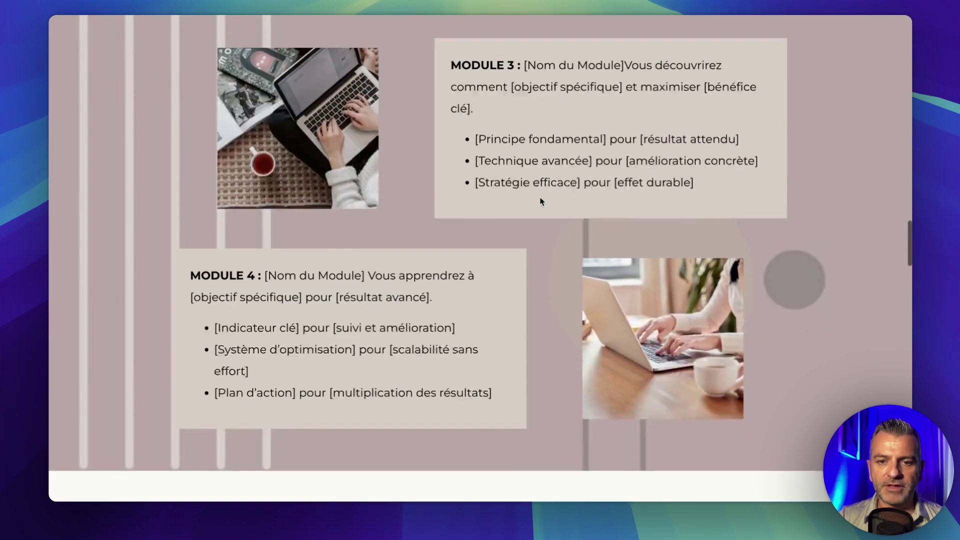
- Review the sales page's bonuses, programme contents, price, testimonials, guarantee and FAQ, ending back at the page's beginning
scroll(540, 202, "down", 12)
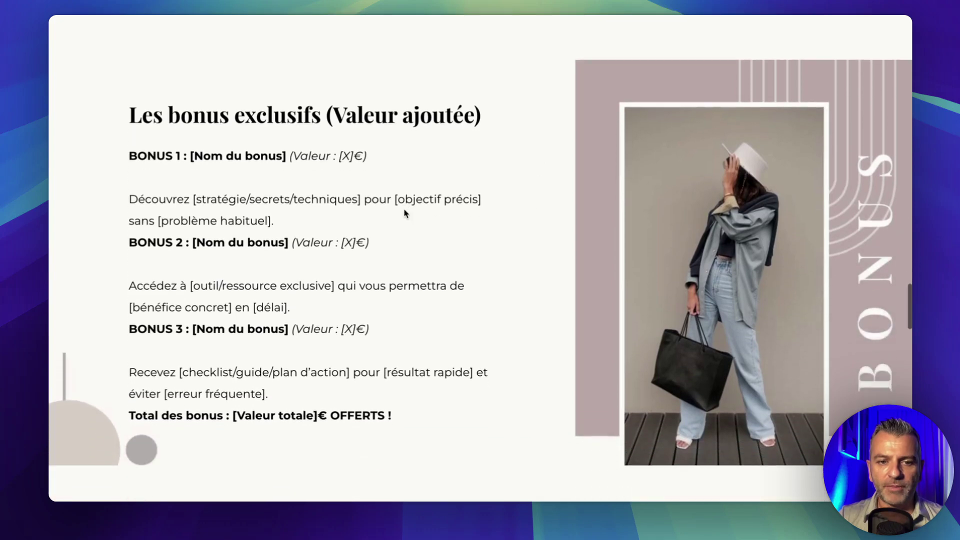
scroll(404, 213, "down", 11)
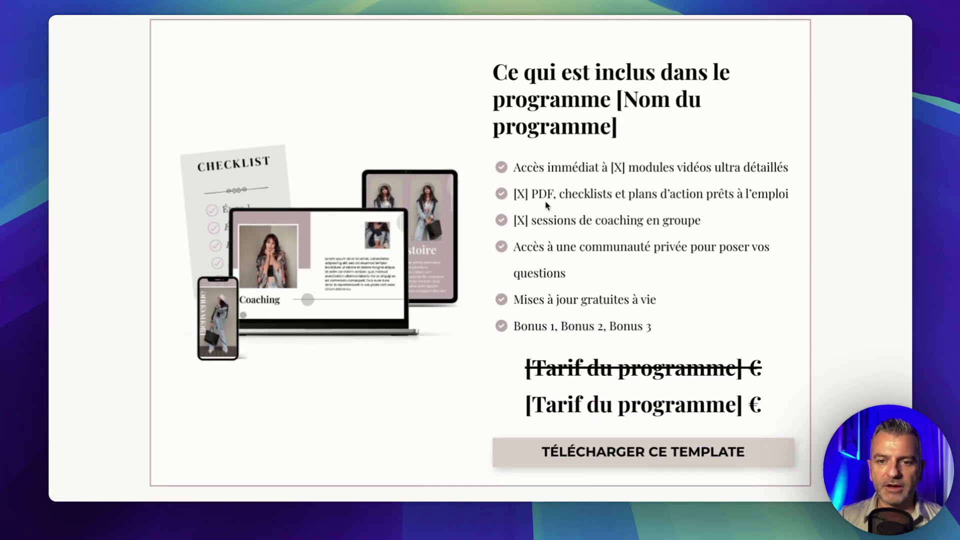
scroll(546, 205, "down", 2)
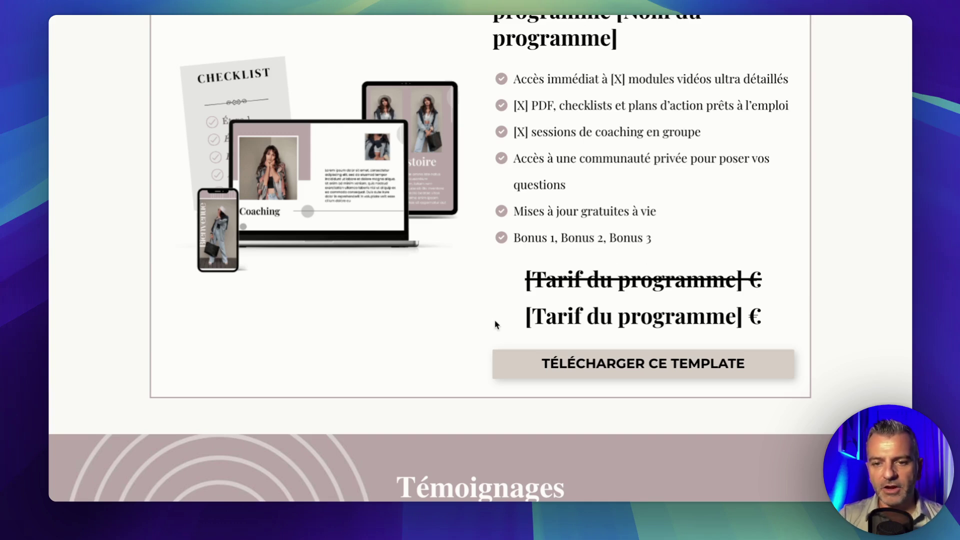
scroll(634, 318, "down", 15)
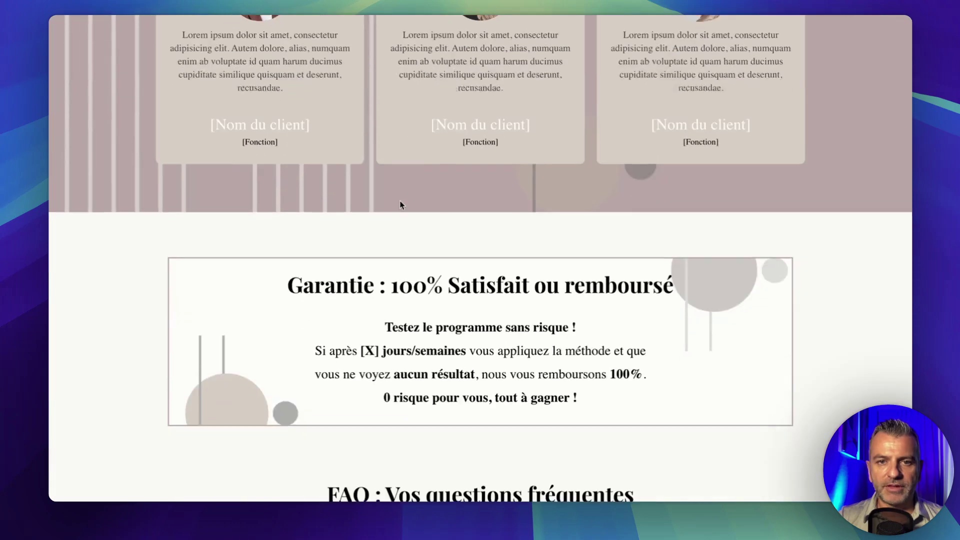
scroll(479, 209, "down", 5)
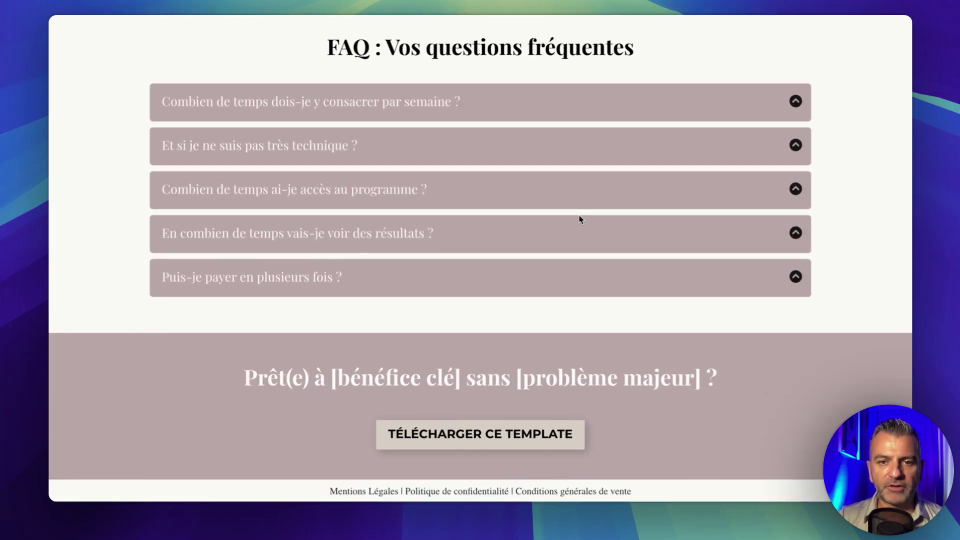
scroll(568, 210, "up", 15)
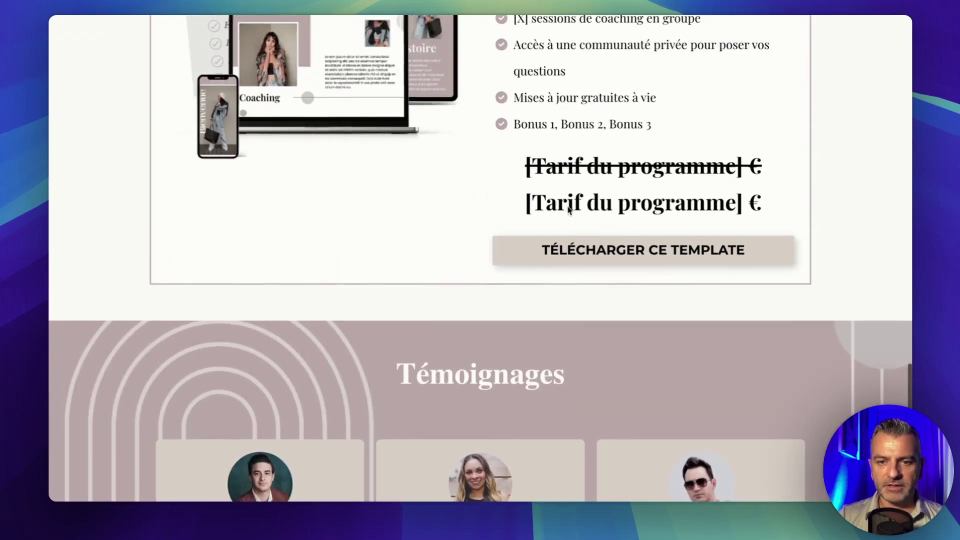
scroll(568, 205, "up", 15)
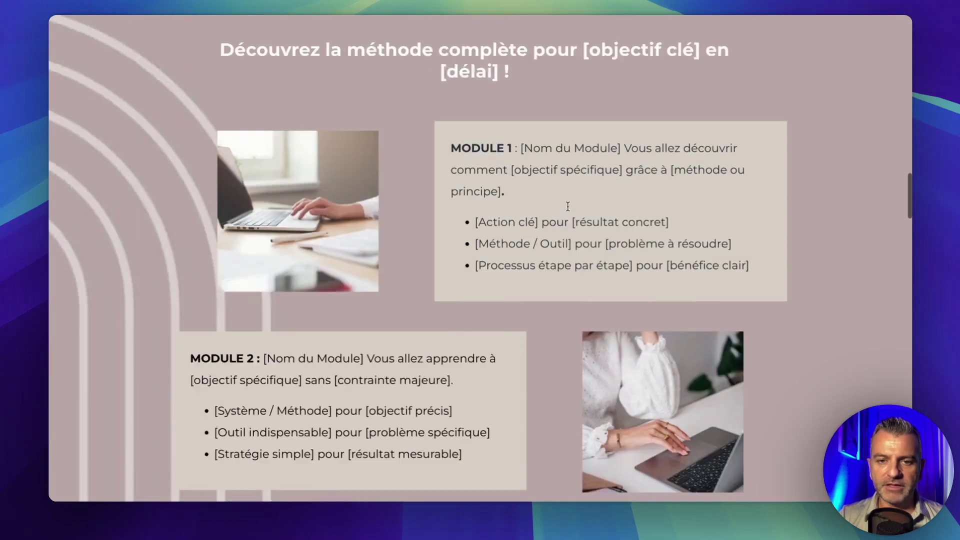
scroll(567, 205, "up", 15)
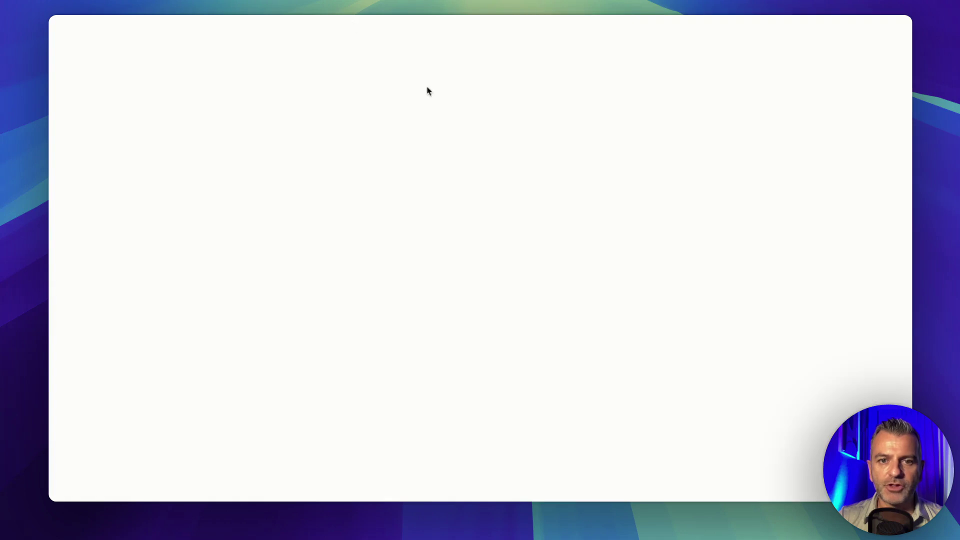
- Examine the order page's programme summary, contact fields, card payment section and one-time or four-instalment purchase options
scroll(451, 135, "down", 3)
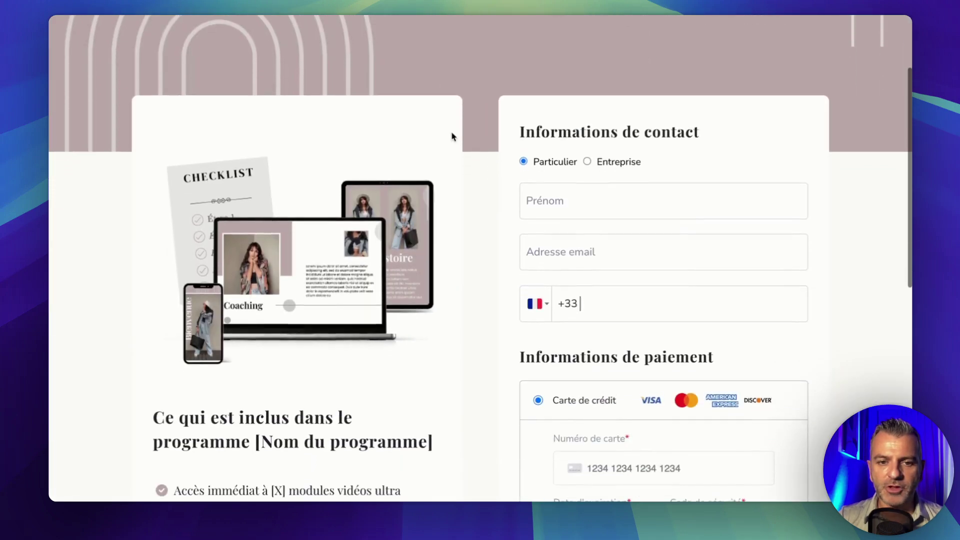
scroll(292, 237, "down", 5)
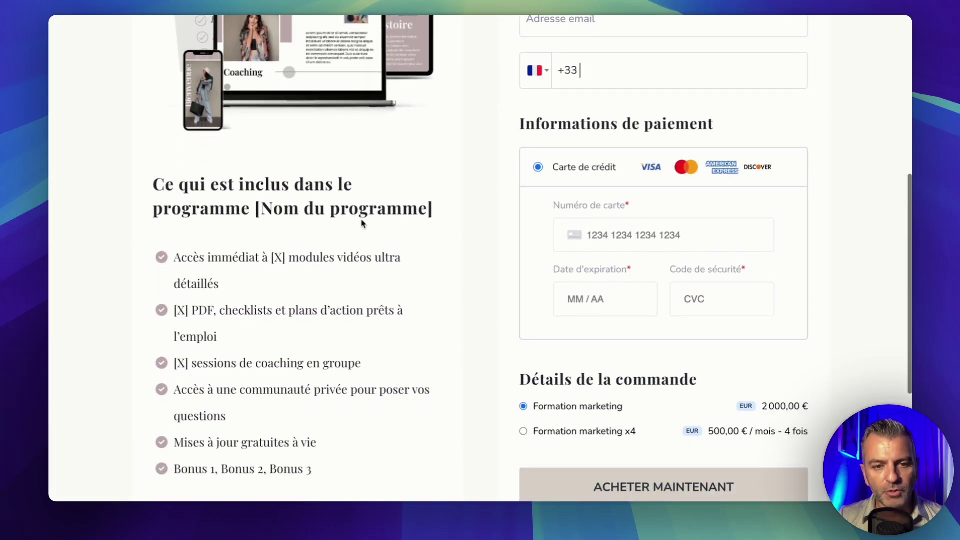
scroll(259, 221, "down", 5)
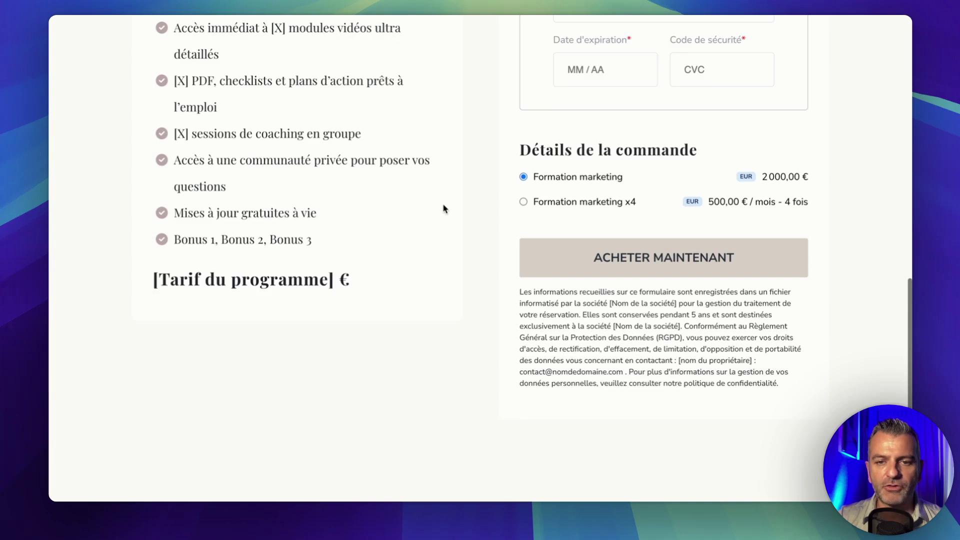
scroll(443, 209, "up", 5)
scroll(442, 212, "up", 4)
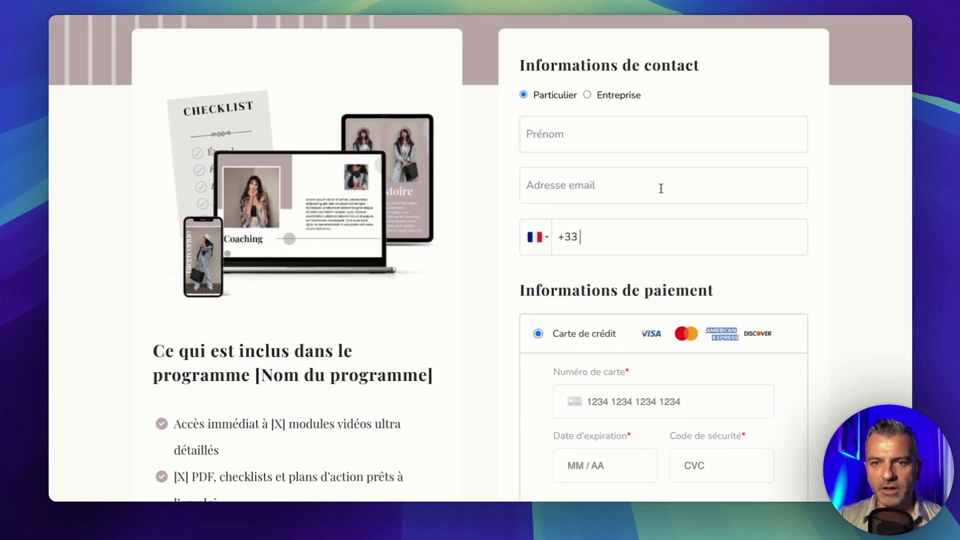
scroll(786, 210, "down", 9)
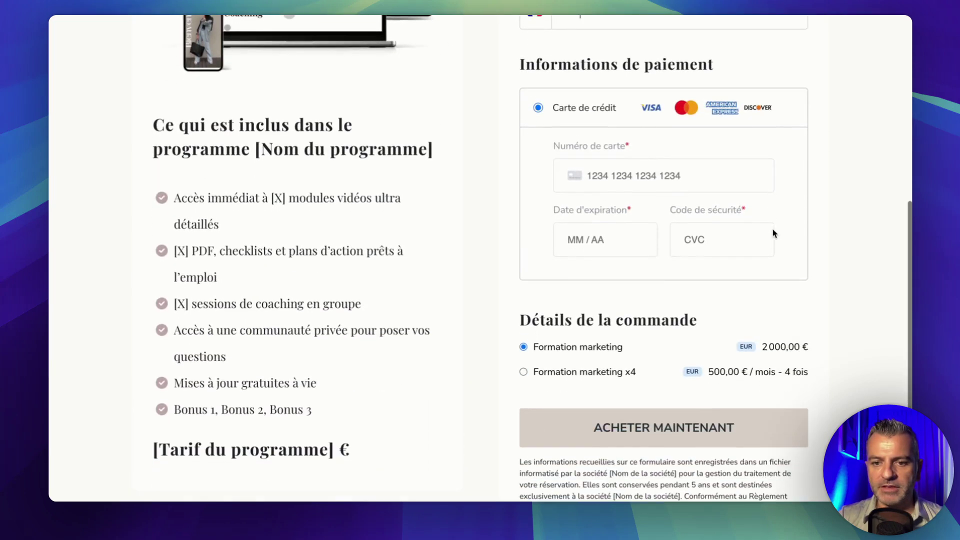
scroll(413, 218, "up", 13)
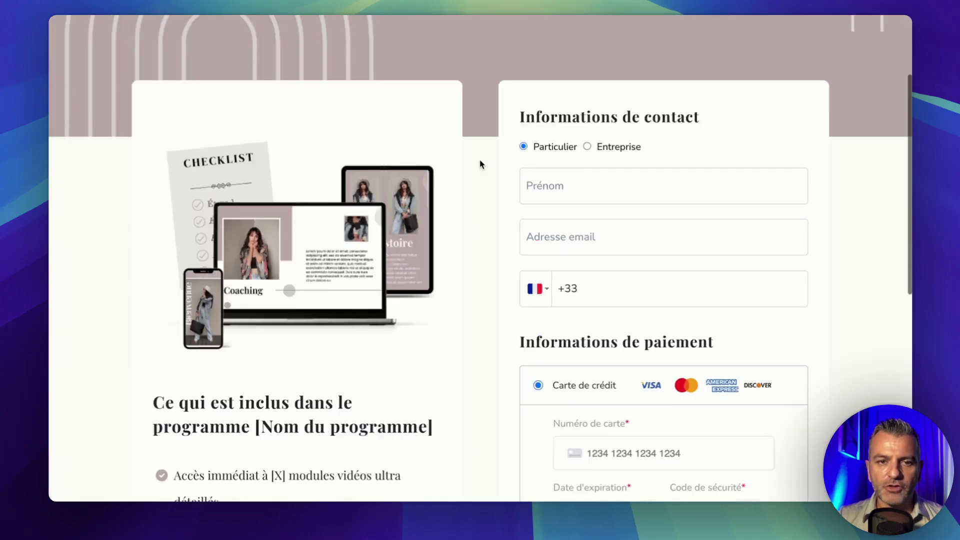
scroll(503, 152, "down", 6)
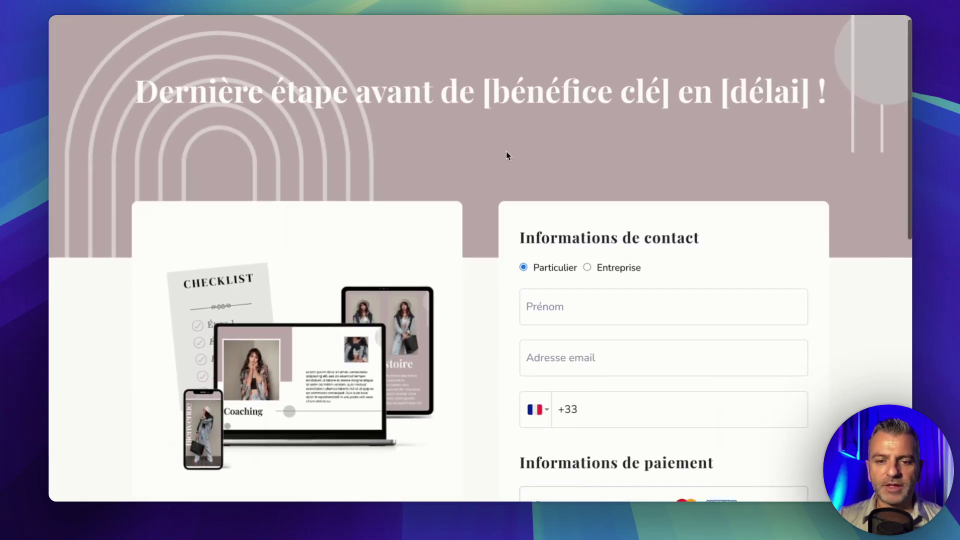
scroll(498, 154, "up", 6)
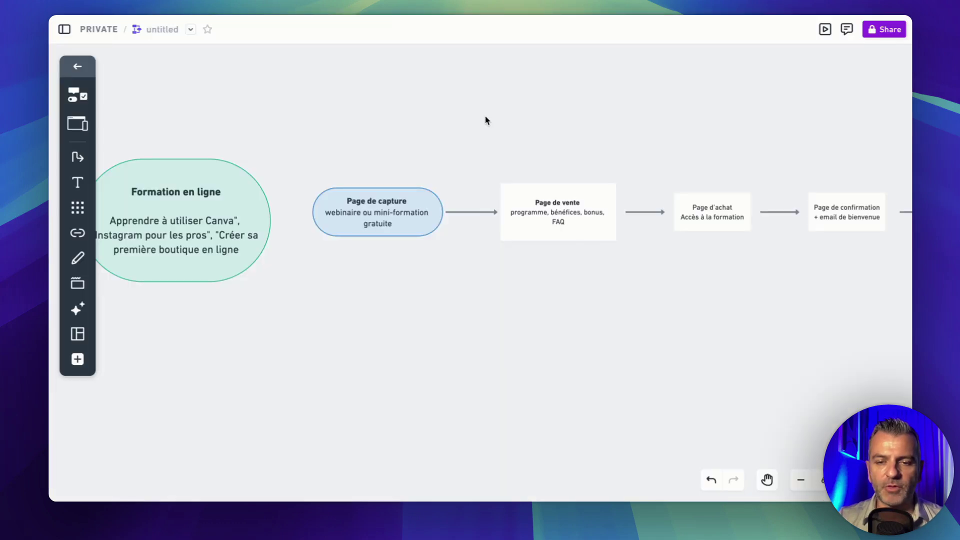
- Follow the board's funnel from Page d'achat through Page de confirmation to Séquence emails and its three emails
scroll(531, 147, "right", 3)
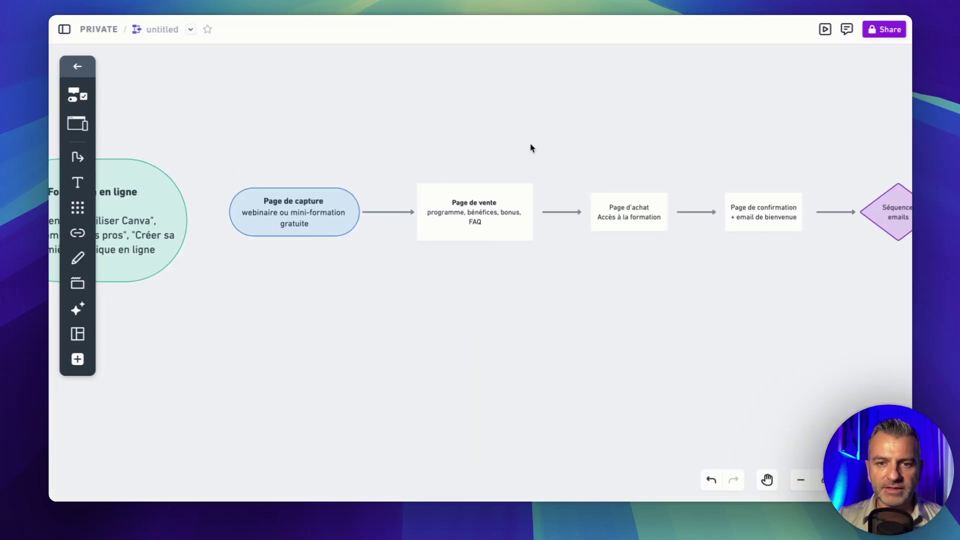
scroll(531, 148, "right", 5)
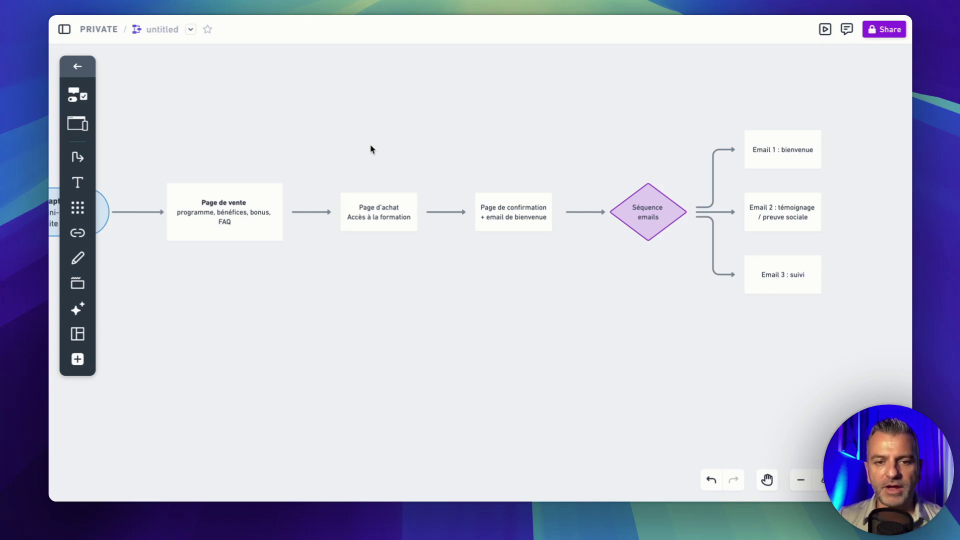
scroll(476, 148, "right", 1)
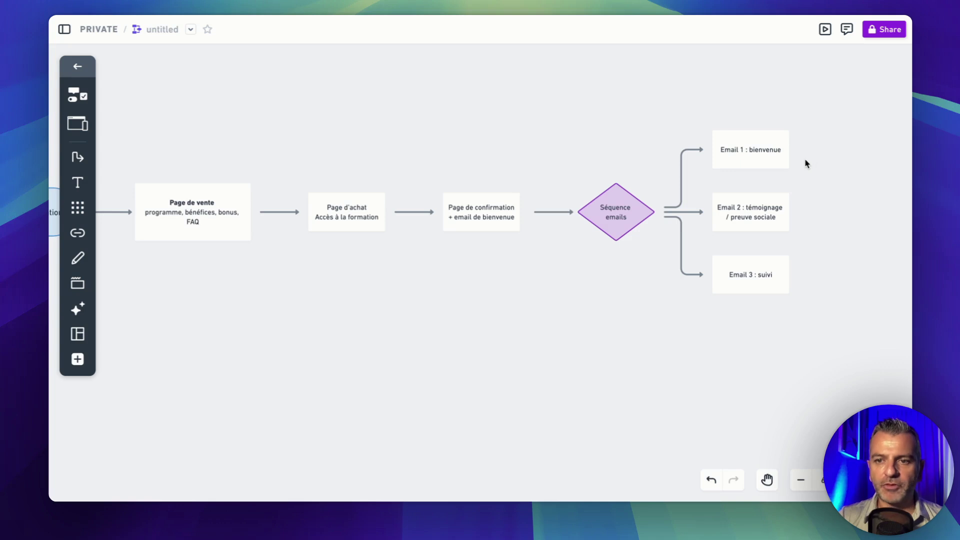
scroll(805, 161, "right", 5)
scroll(806, 164, "right", 5)
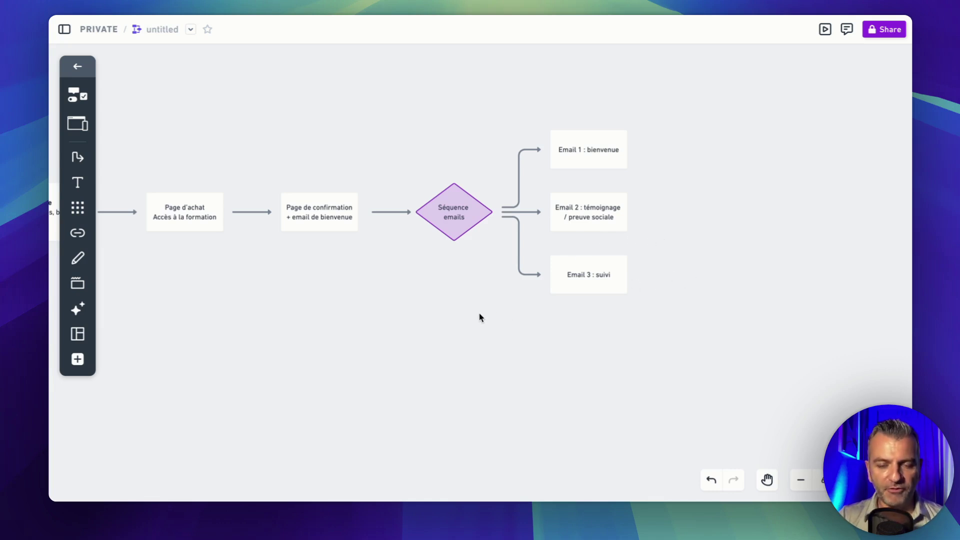
- Examine the Formation vidéo, Coaching and Outils wireframes below the funnel diagram
scroll(477, 312, "down", 10)
scroll(474, 312, "down", 1)
scroll(475, 311, "left", 1)
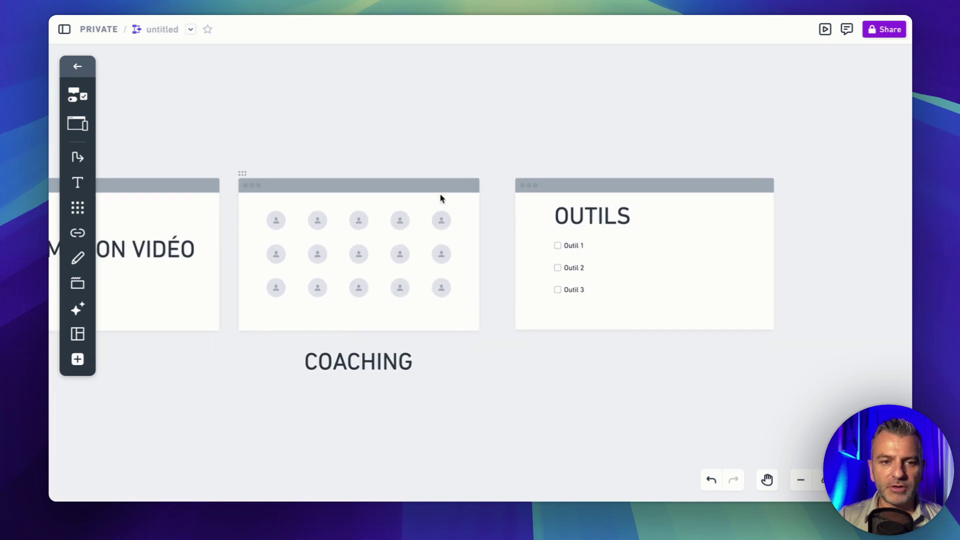
scroll(356, 215, "down", 1)
scroll(356, 215, "left", 1)
scroll(375, 202, "left", 3)
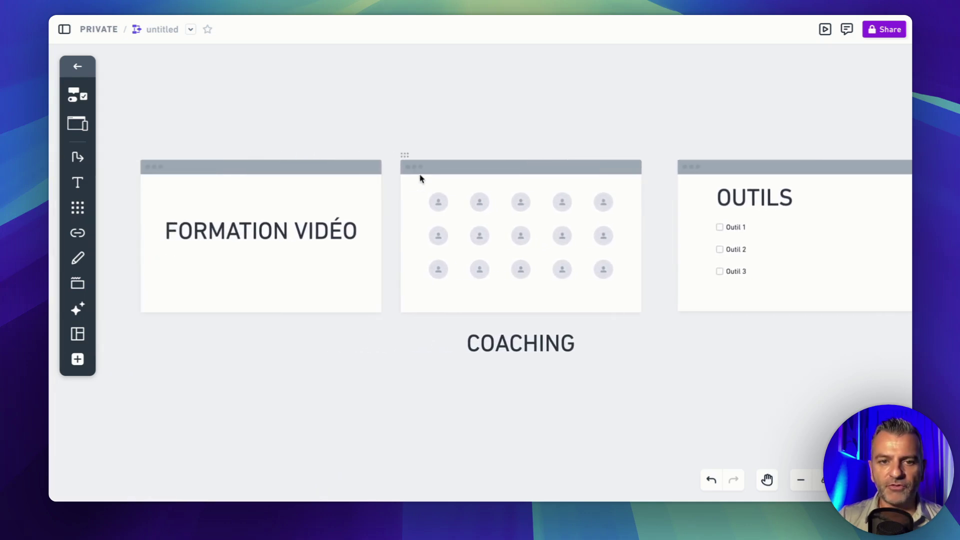
scroll(416, 223, "up", 4)
scroll(416, 223, "right", 5)
scroll(615, 350, "down", 2)
scroll(615, 349, "left", 3)
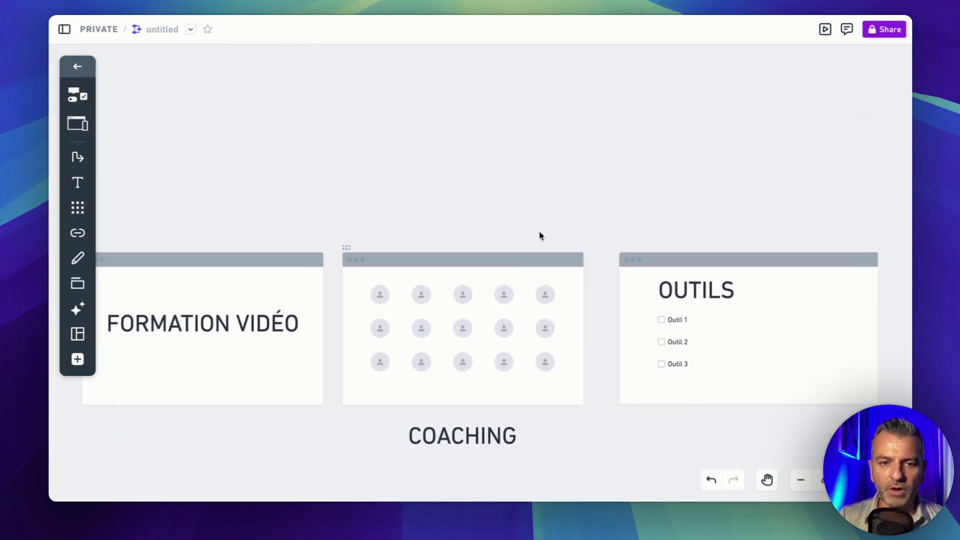
- Return to the funnel diagram and review the stages from Page de vente to the email sequence
scroll(604, 223, "right", 2)
scroll(604, 223, "up", 1)
scroll(604, 225, "up", 6)
scroll(605, 225, "right", 4)
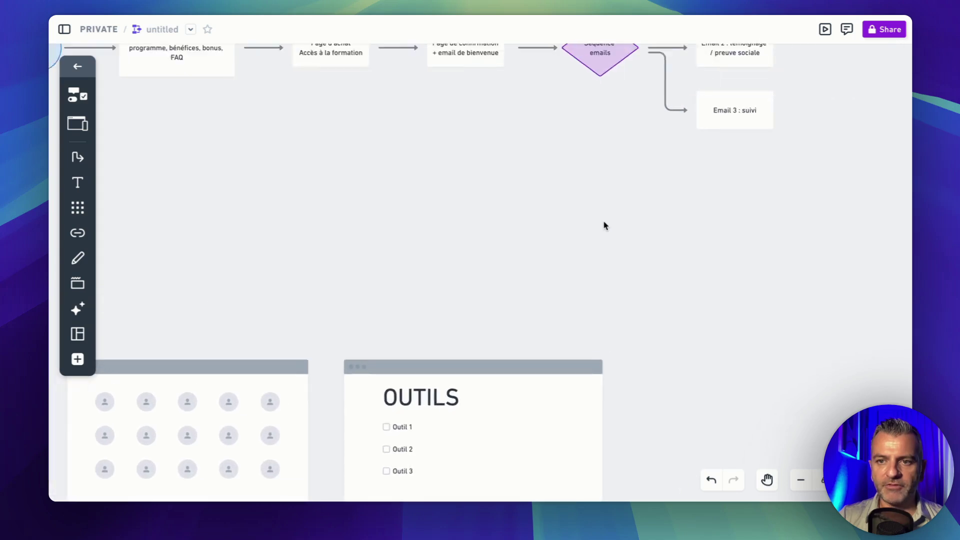
scroll(604, 225, "down", 1)
scroll(605, 225, "down", 1)
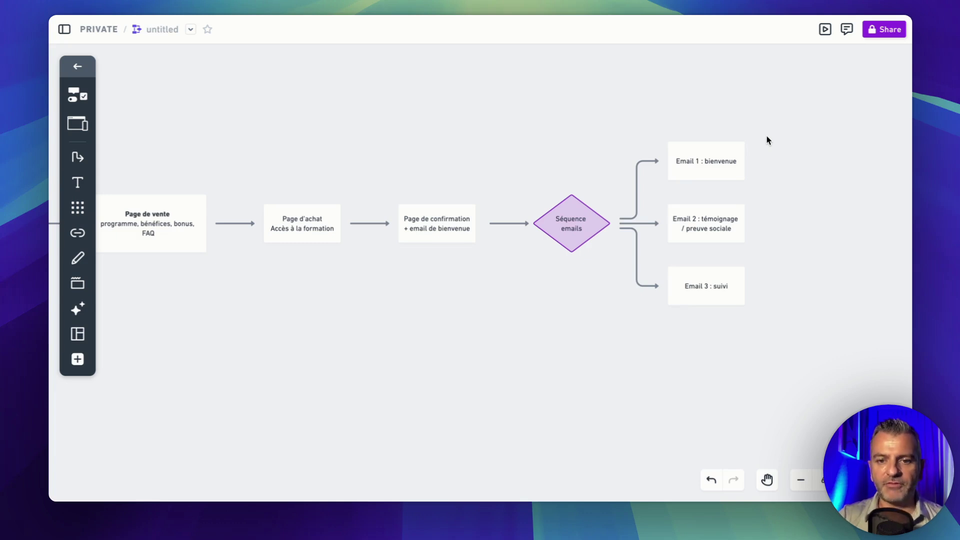
- Examine the Coaching and Outils wireframes below the funnel diagram, including the three listed tools
scroll(500, 264, "down", 10)
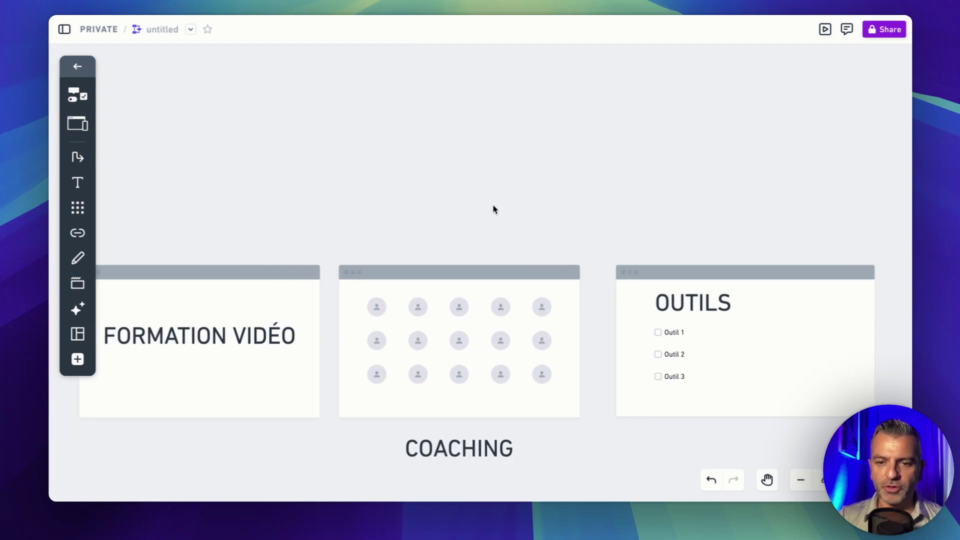
scroll(535, 206, "right", 3)
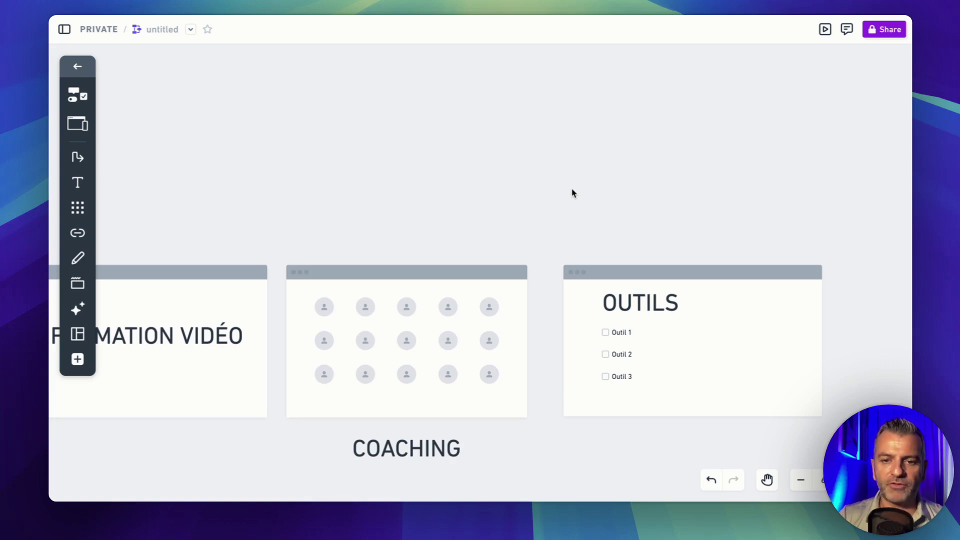
scroll(574, 188, "down", 1)
scroll(574, 188, "down", 1)
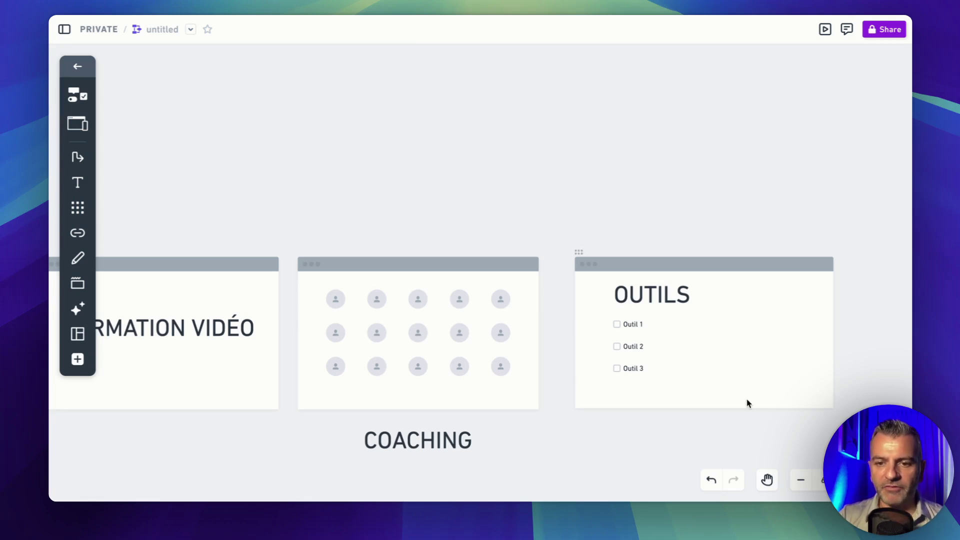
- Return to the funnel diagram and follow it from Formation en ligne through Page de vente to the three emails
scroll(596, 172, "left", 1)
scroll(596, 173, "up", 1)
scroll(596, 176, "up", 5)
scroll(597, 176, "left", 3)
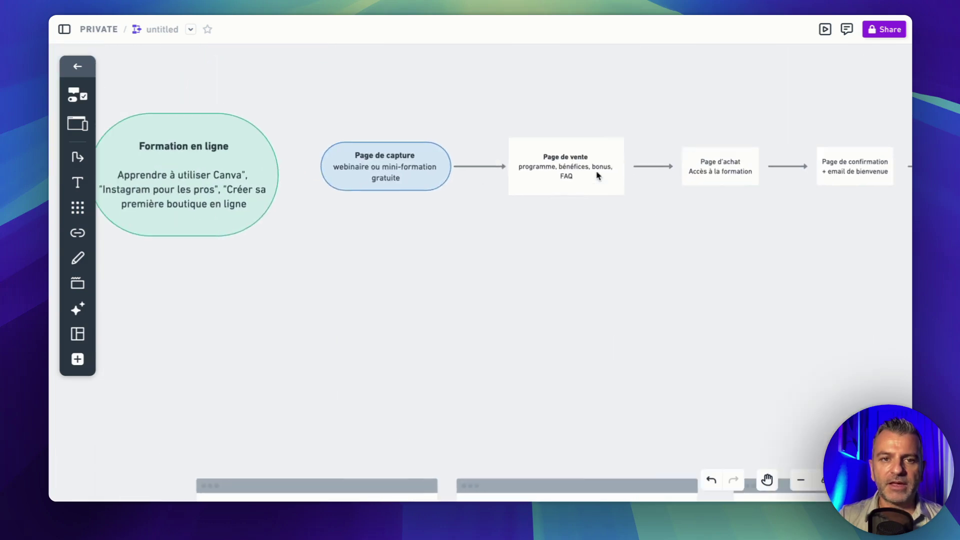
scroll(520, 130, "right", 6)
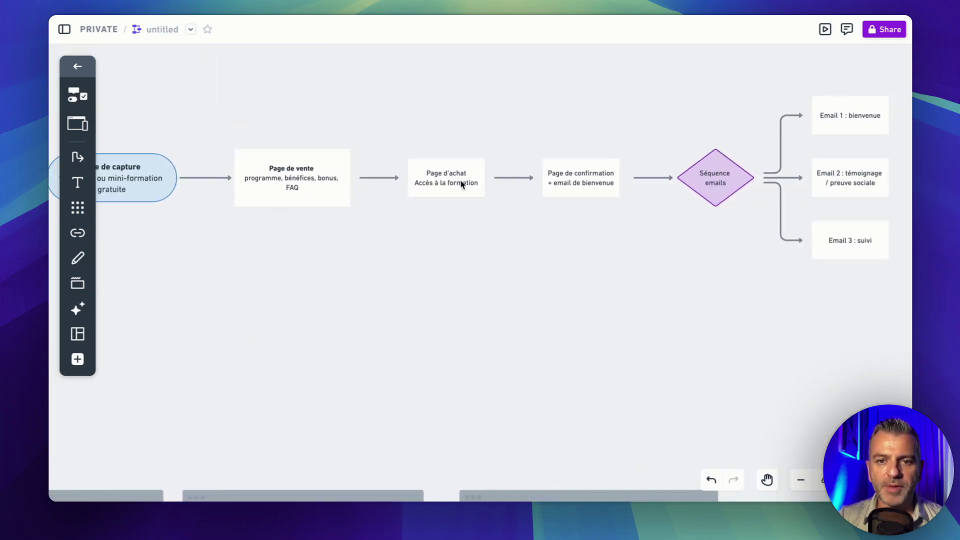
scroll(531, 112, "right", 2)
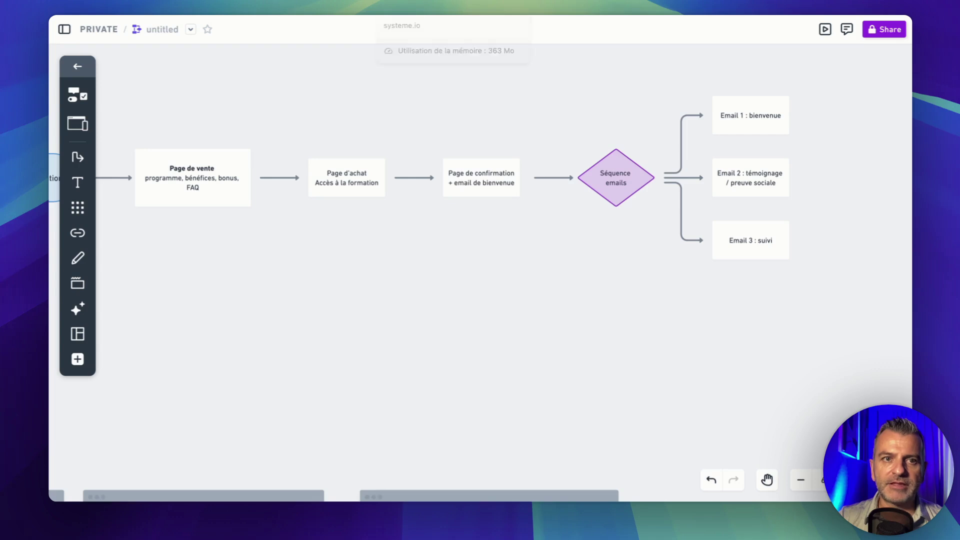
- Switch to the systeme.io pricing page and compare the four plans' monthly prices and their contact, email and sales funnel limits
left_click(440, 15)
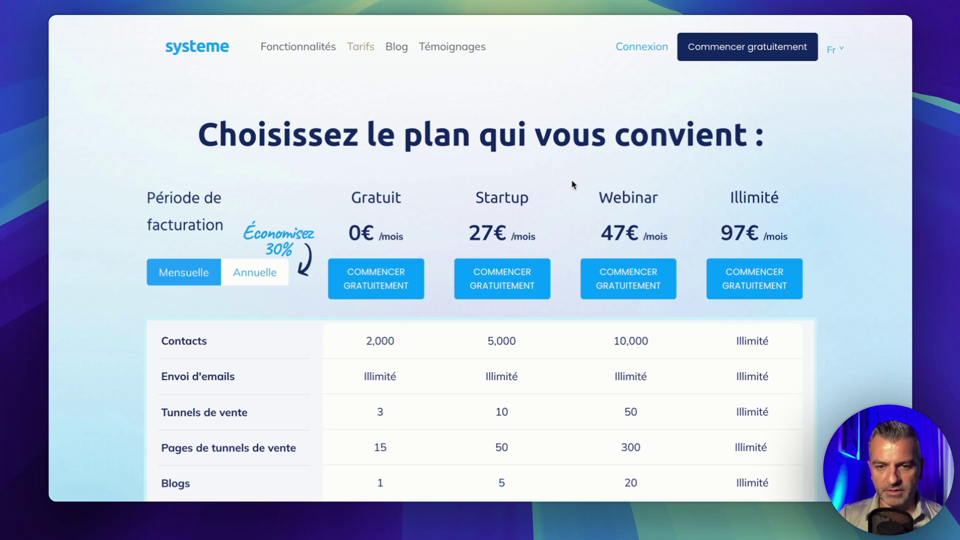
scroll(573, 184, "down", 1)
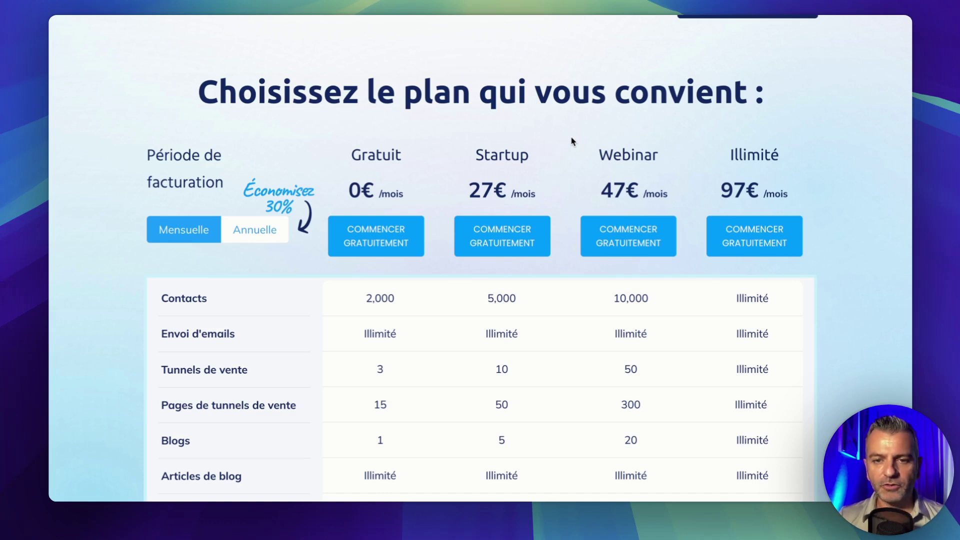
scroll(565, 159, "down", 1)
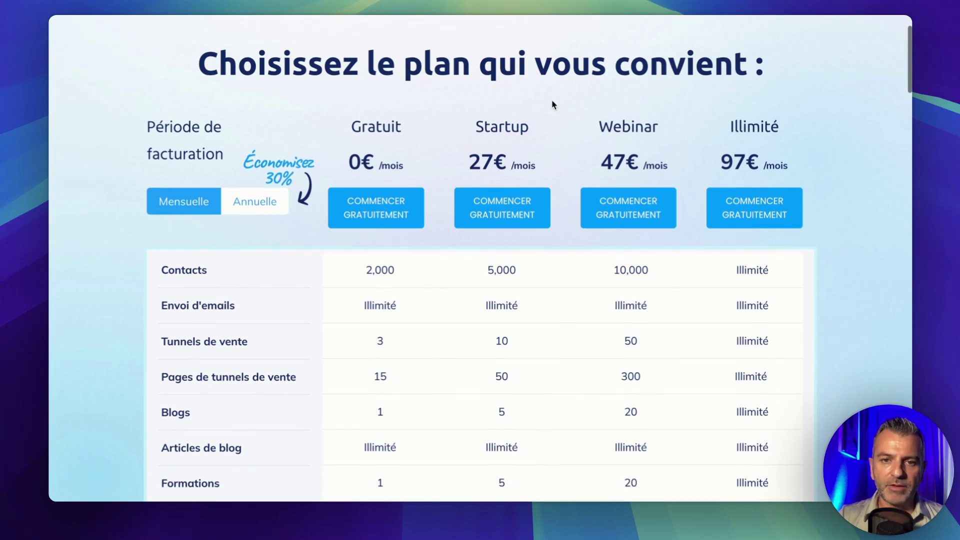
scroll(540, 245, "down", 1)
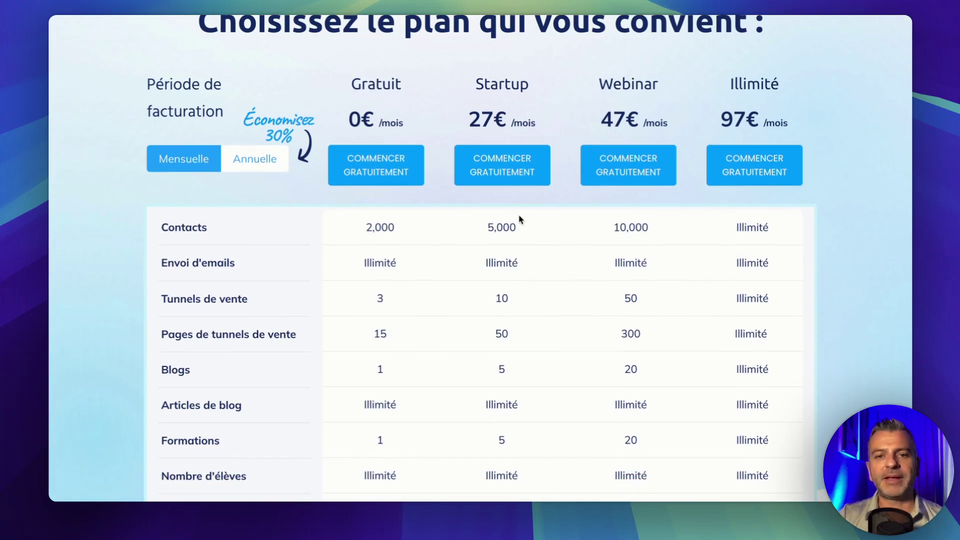
scroll(520, 218, "down", 1)
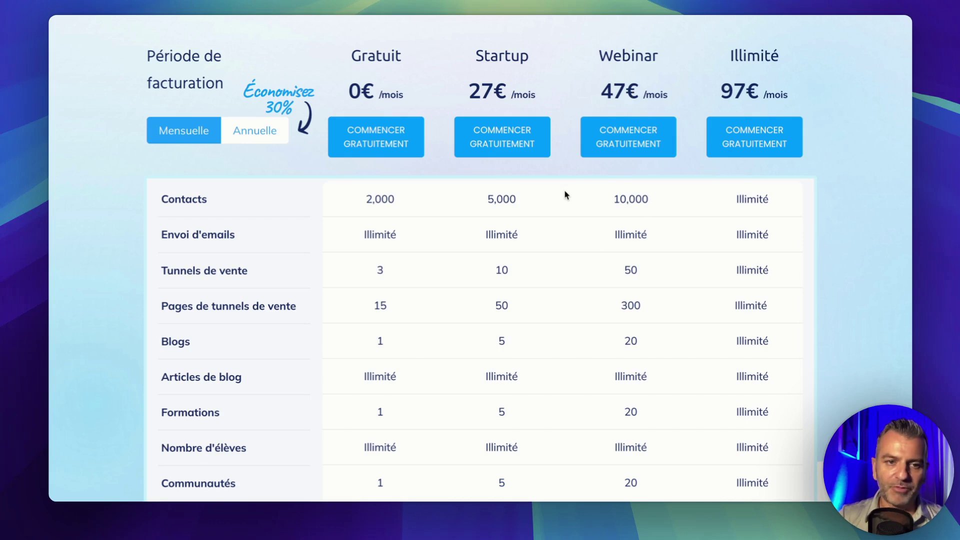
scroll(558, 221, "down", 2)
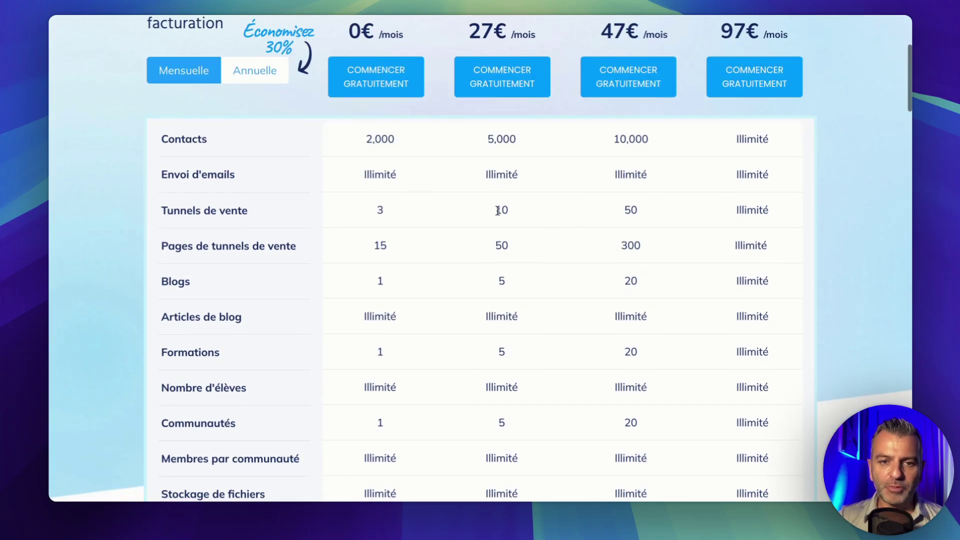
scroll(533, 199, "down", 1)
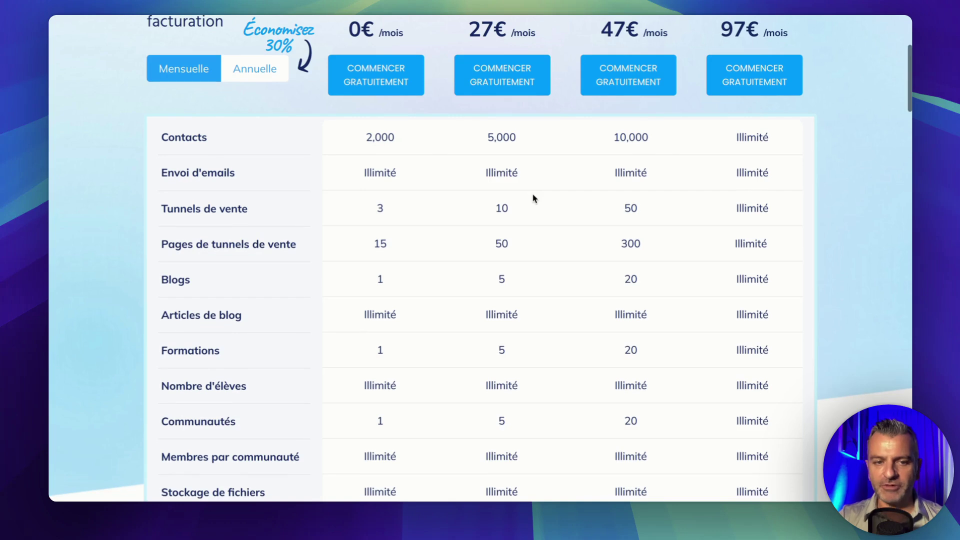
scroll(533, 198, "down", 1)
scroll(533, 198, "down", 1)
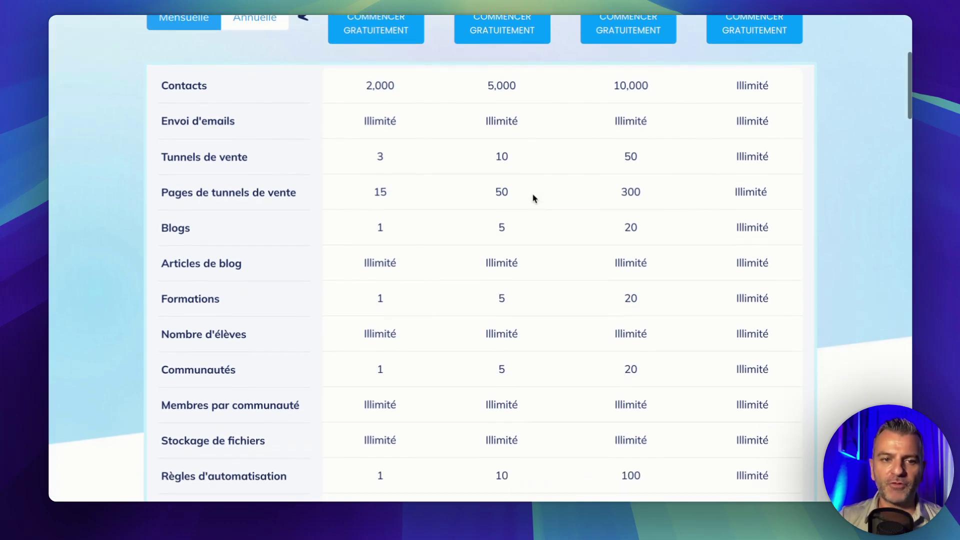
- Compare the plans' allowances for courses, students, communities, automation rules, workflows, tags and email campaigns
scroll(520, 214, "down", 4)
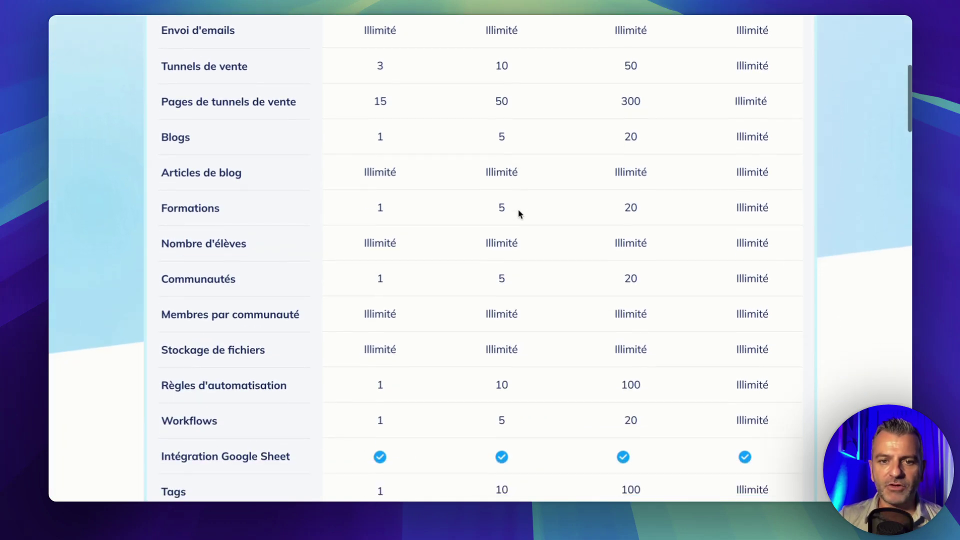
scroll(520, 206, "down", 1)
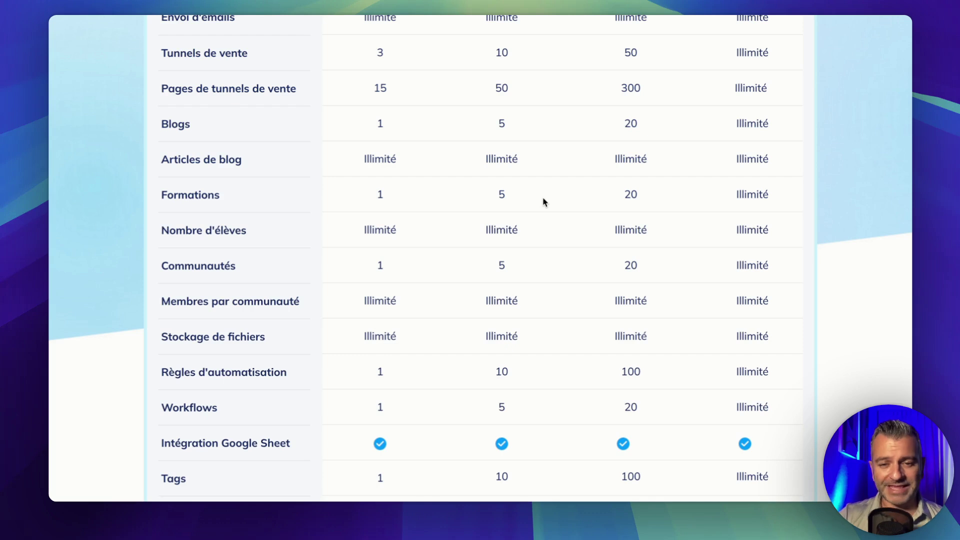
scroll(540, 190, "down", 3)
scroll(545, 179, "down", 1)
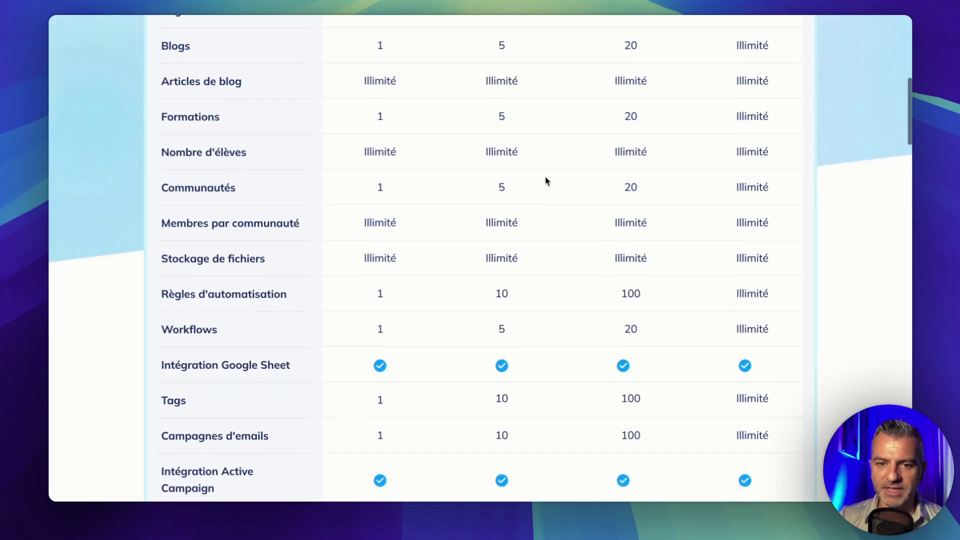
scroll(546, 181, "down", 1)
scroll(546, 181, "down", 4)
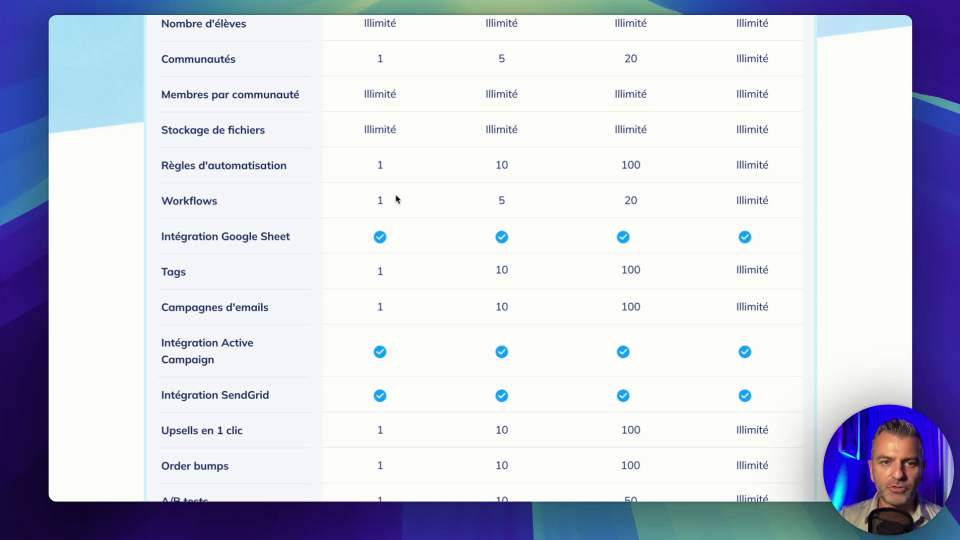
- Recheck the free plan's limits from blogs and courses through workflows and email campaigns
scroll(396, 199, "up", 5)
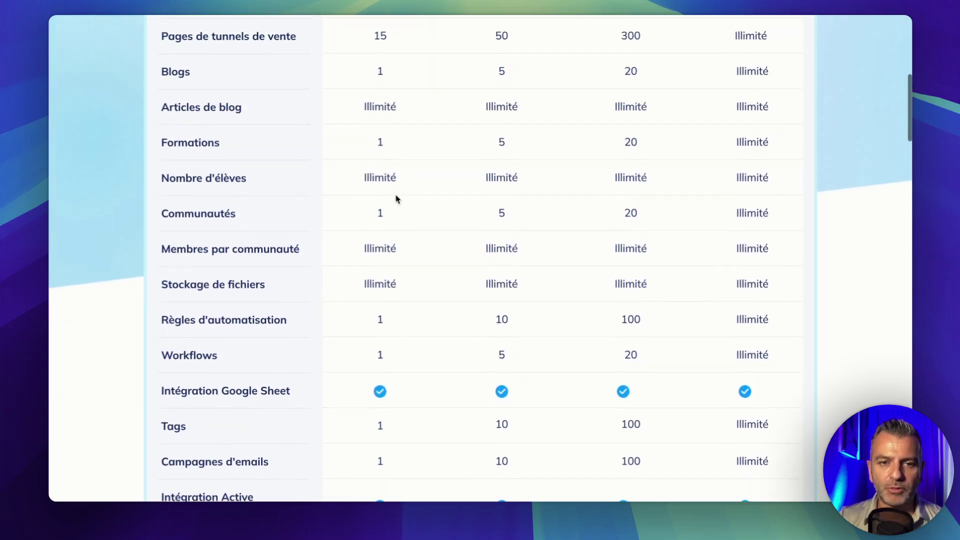
scroll(395, 199, "up", 1)
scroll(396, 200, "down", 4)
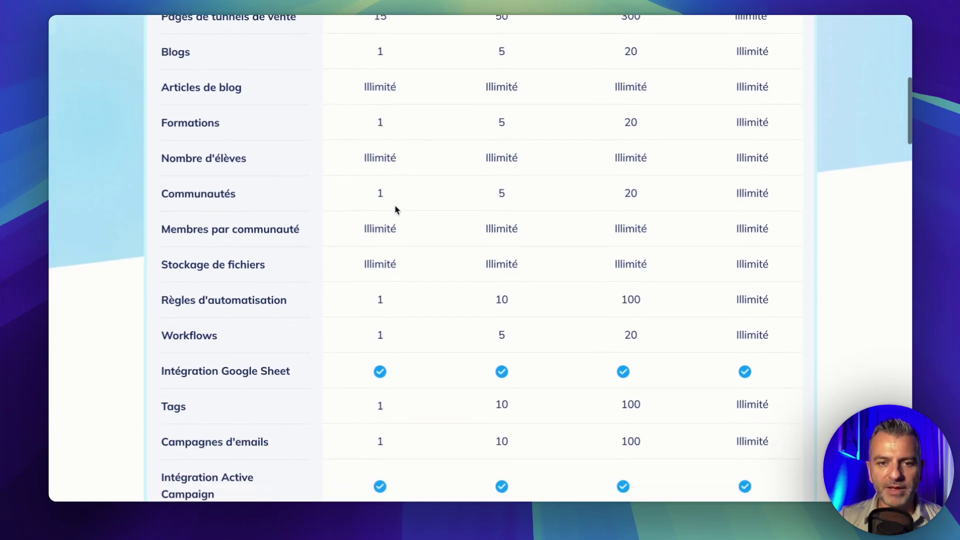
scroll(396, 210, "down", 1)
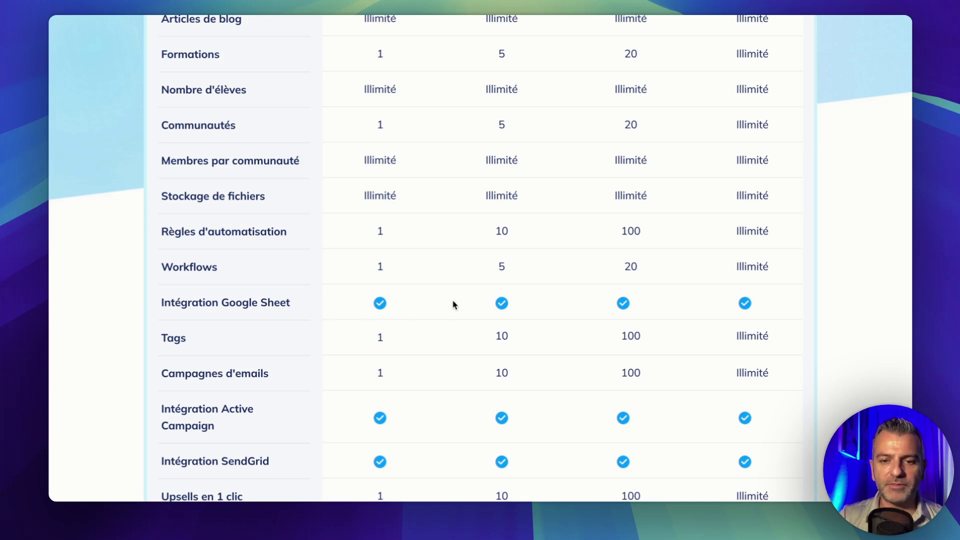
- Examine the upsell, order bump, A/B test, coupon and payment integration rows, and return to the top of the pricing table
scroll(452, 304, "down", 5)
scroll(454, 304, "down", 5)
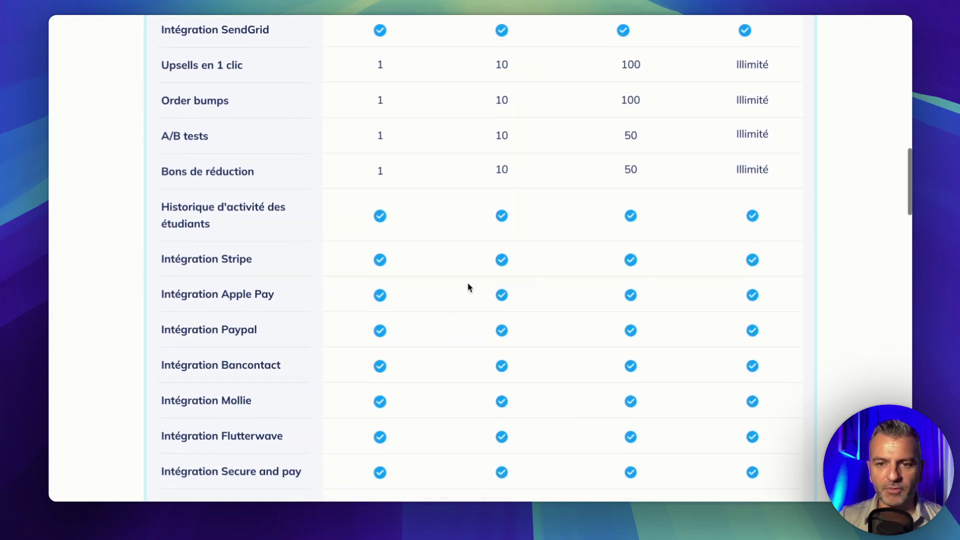
scroll(468, 286, "up", 10)
scroll(468, 285, "up", 10)
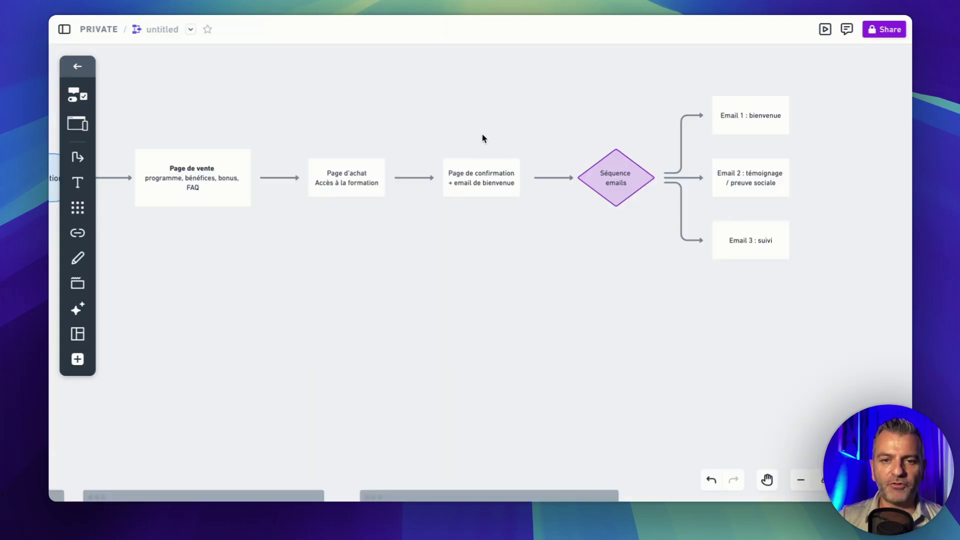
- On the funnel board, review the Formation en ligne and Page de capture stages and the Formation vidéo, Coaching and Outils wireframes
scroll(461, 238, "left", 5)
scroll(461, 238, "left", 5)
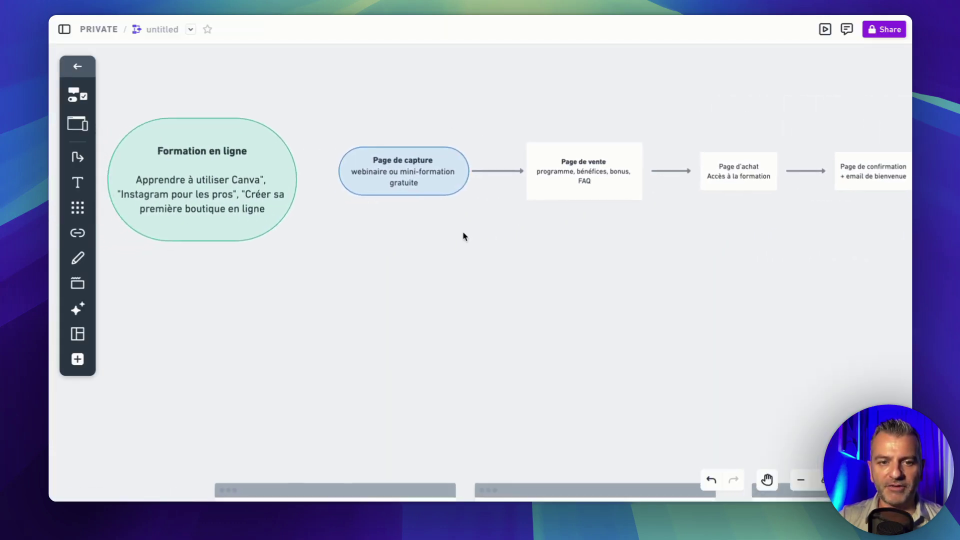
scroll(463, 237, "down", 5)
scroll(463, 235, "right", 1)
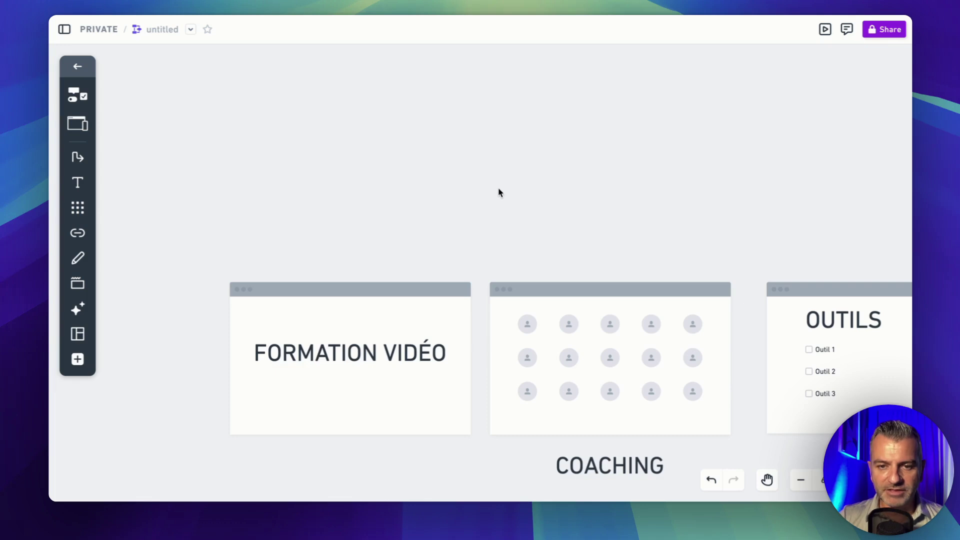
scroll(512, 180, "right", 5)
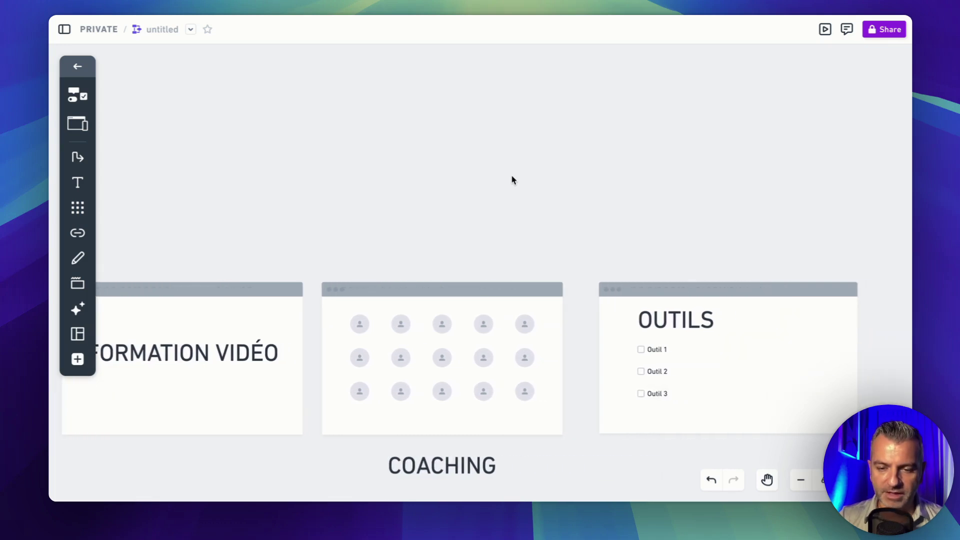